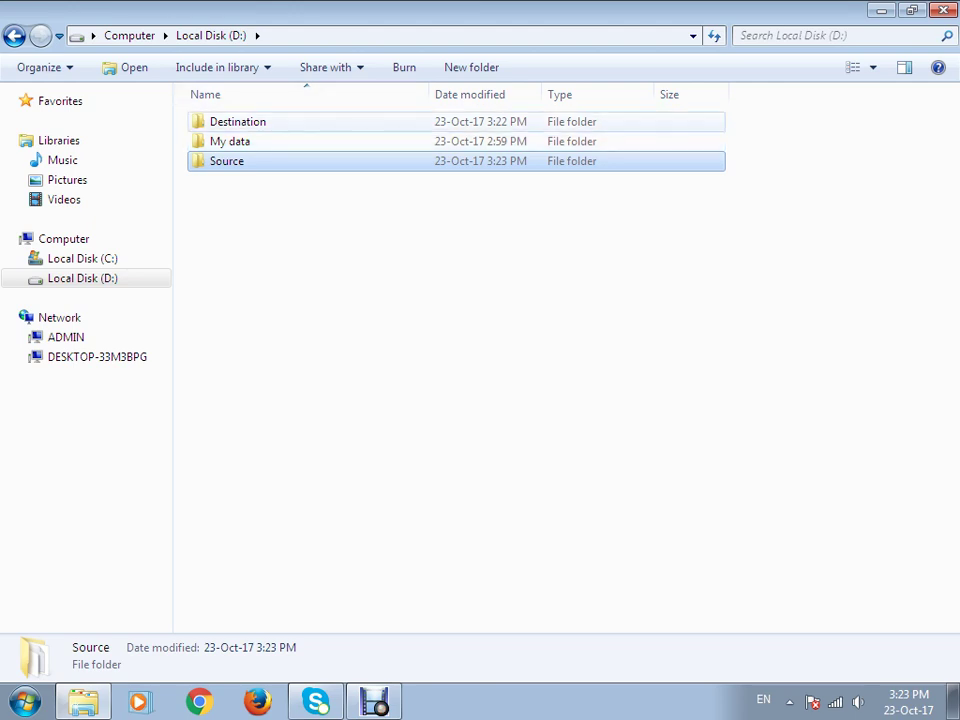
Open the Source folder on Local Disk (D:)
key("shift+Up")
key("shift+Up")
key("shift+Down")
key("shift+Down")
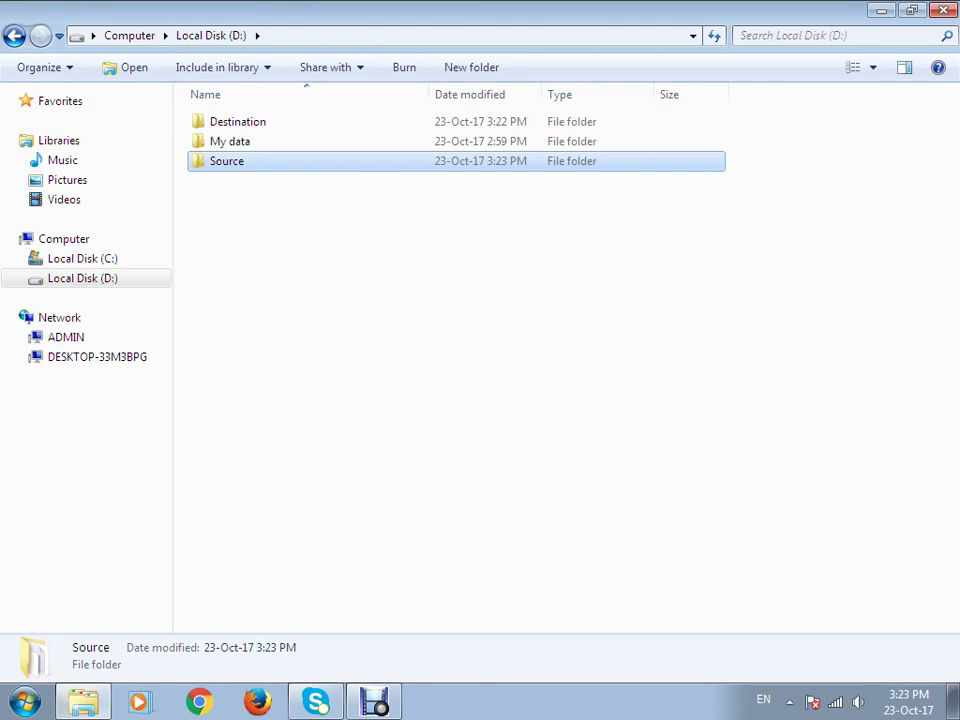
key("Return")
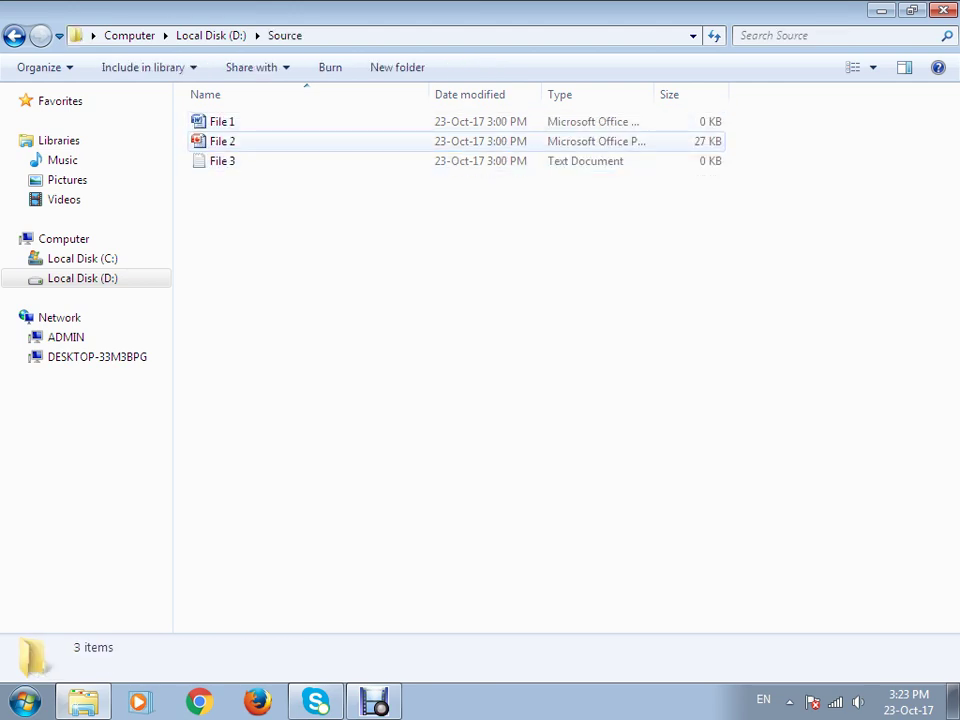
Cut the Word document File 1 from the Source folder
left_click(222, 161)
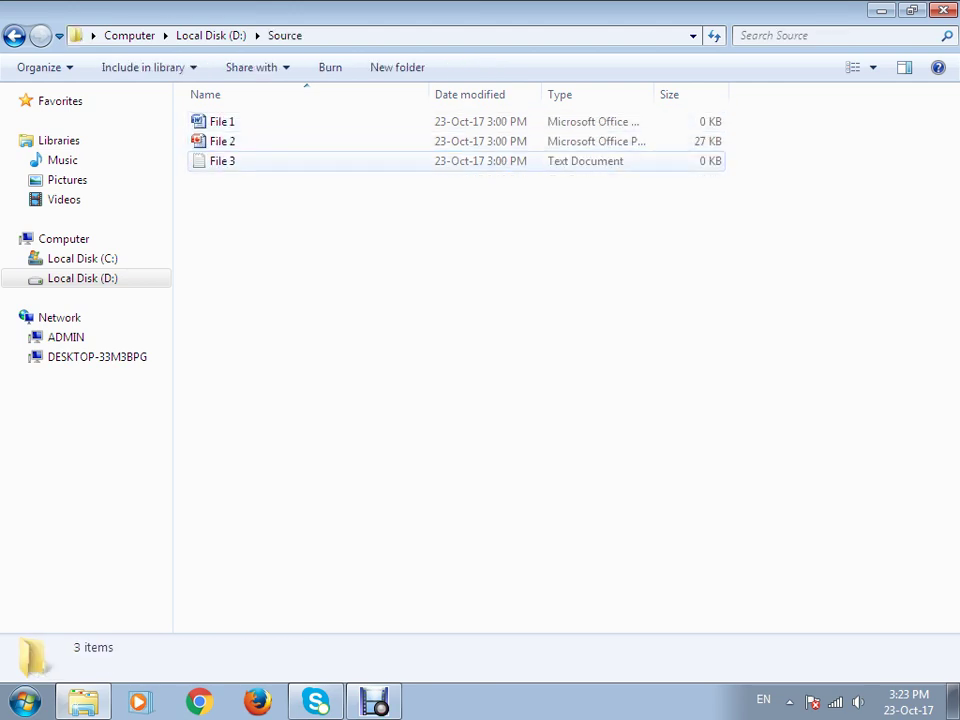
left_click(222, 121)
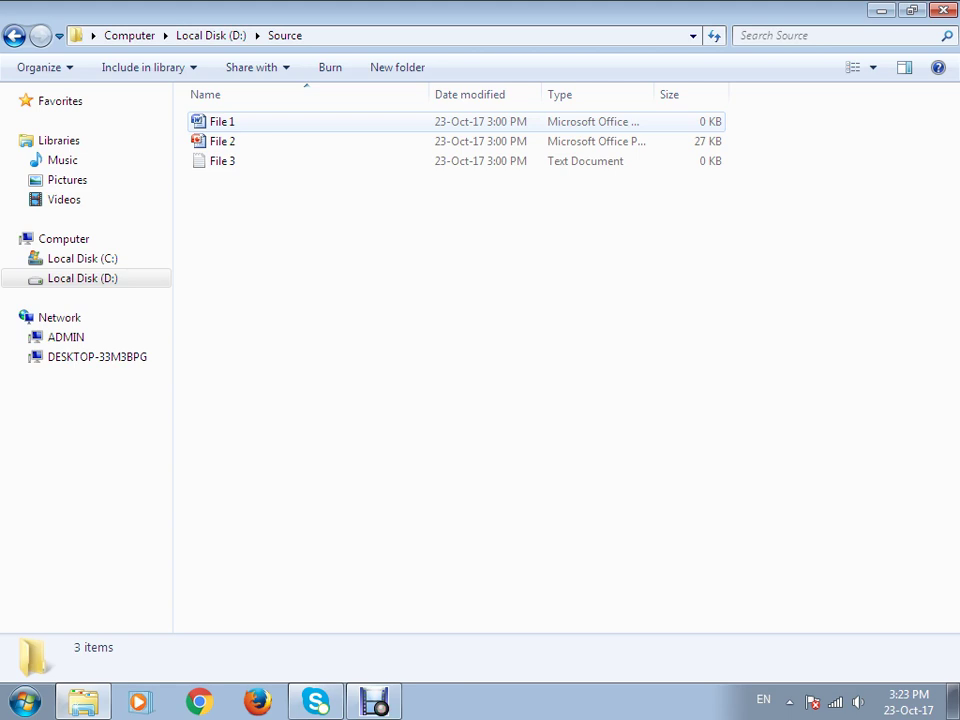
left_click(222, 121)
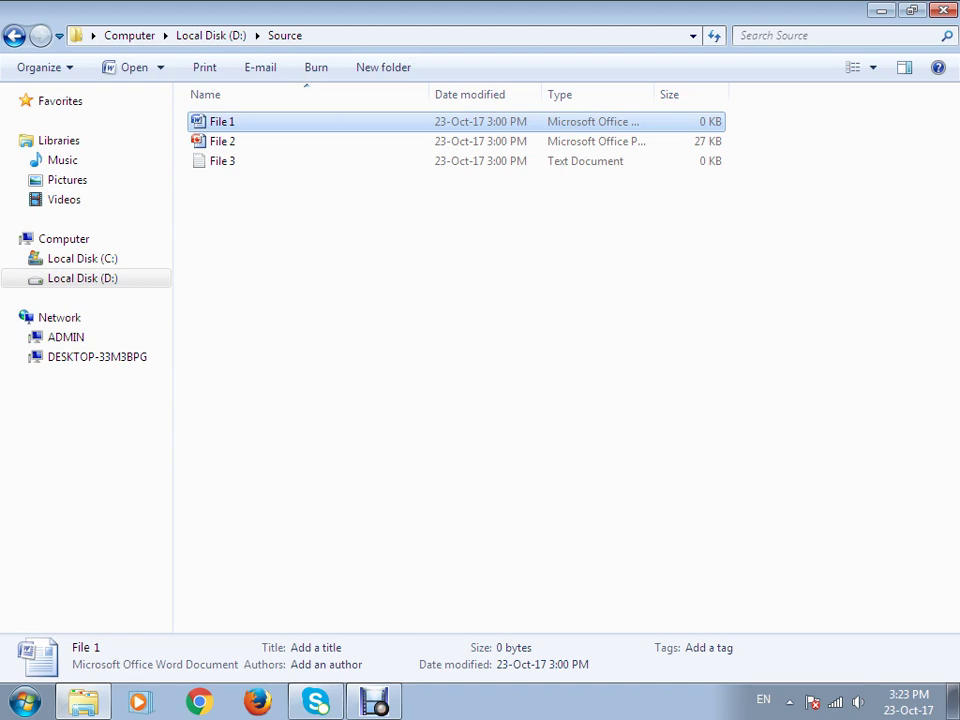
right_click(208, 122)
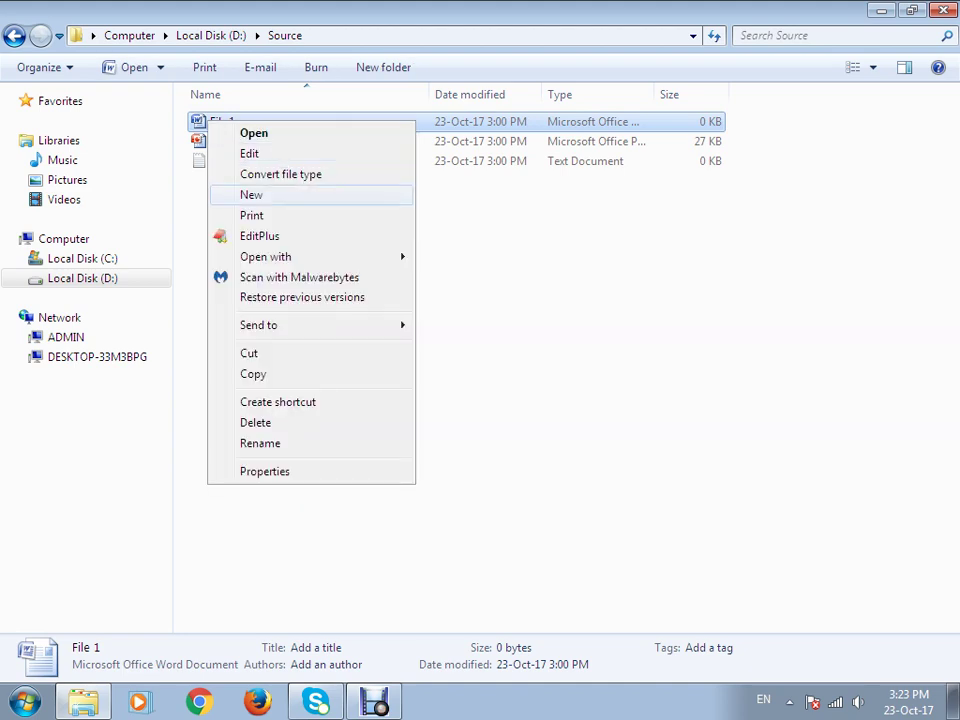
left_click(250, 353)
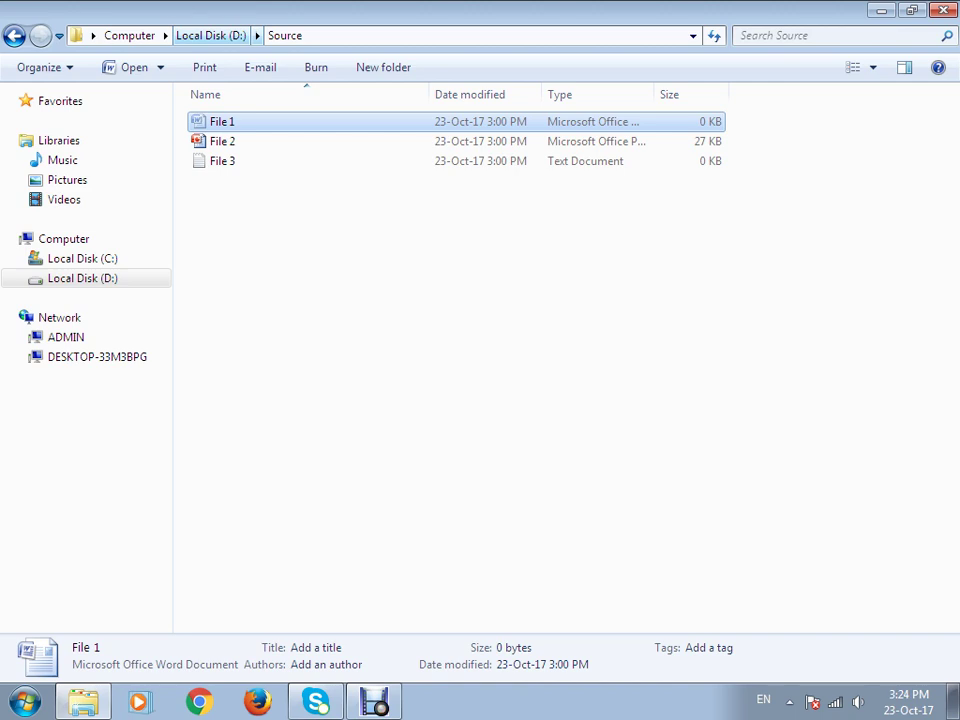
Go to the Destination folder on Local Disk (D:) and paste the cut file there
left_click(210, 35)
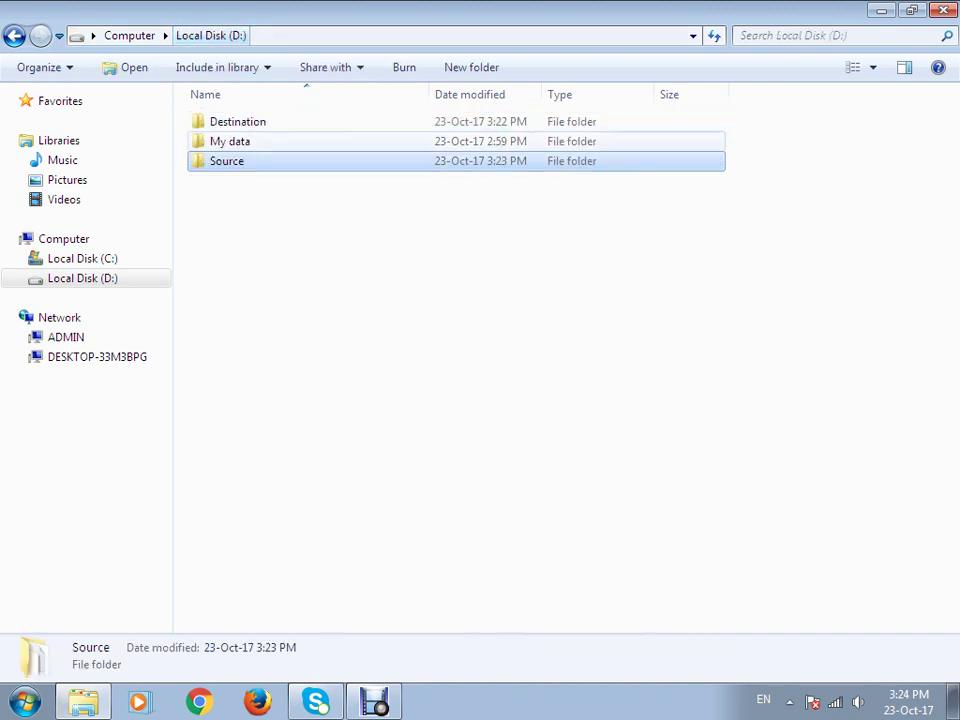
double_click(230, 121)
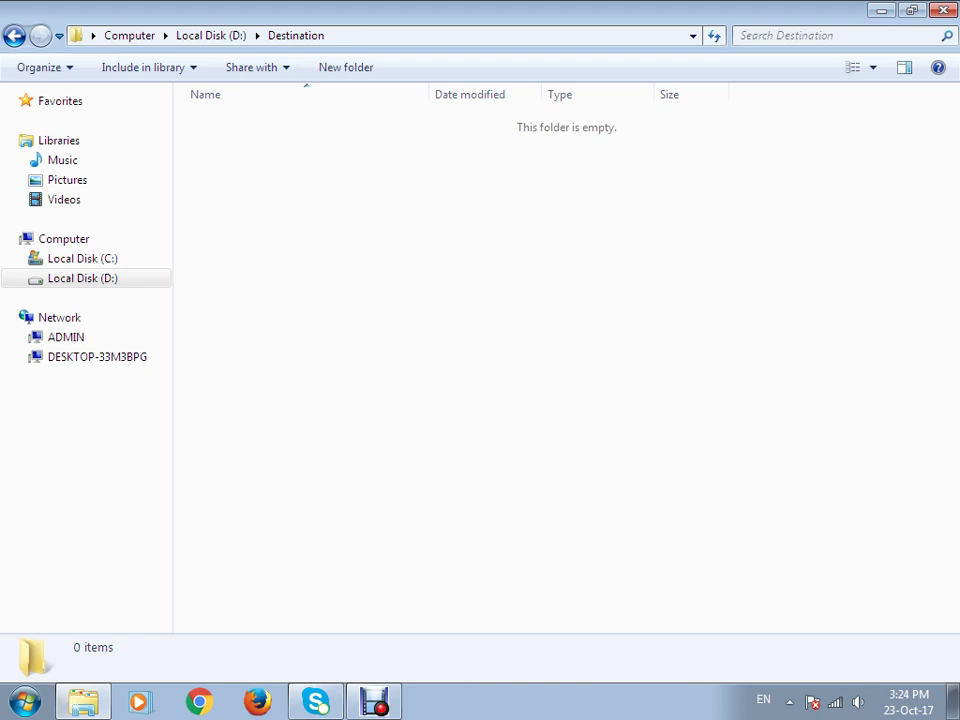
right_click(266, 166)
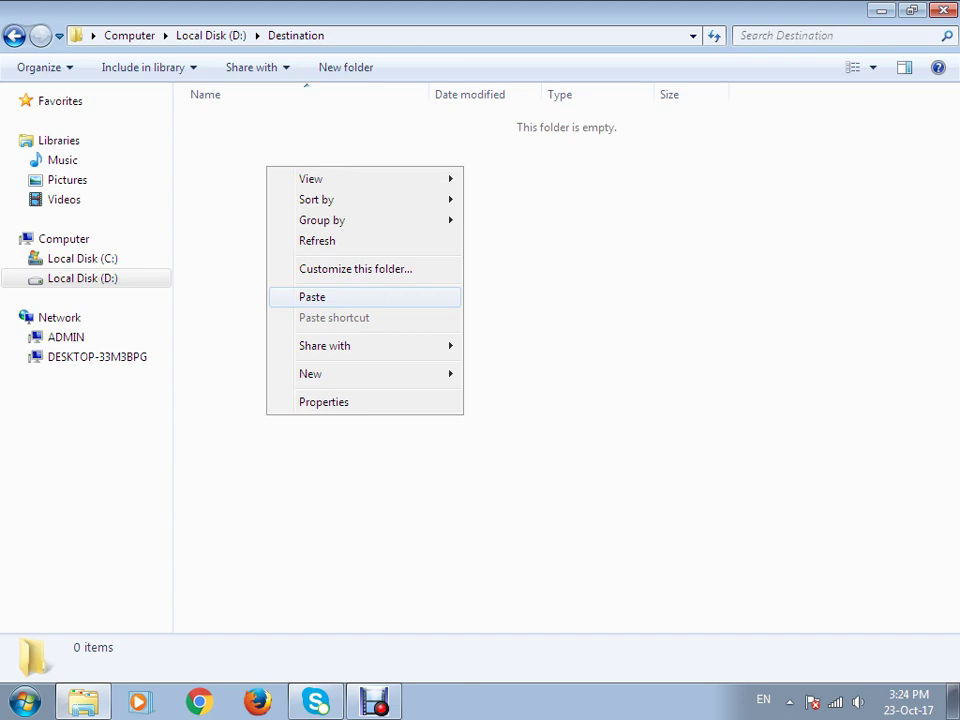
left_click(312, 297)
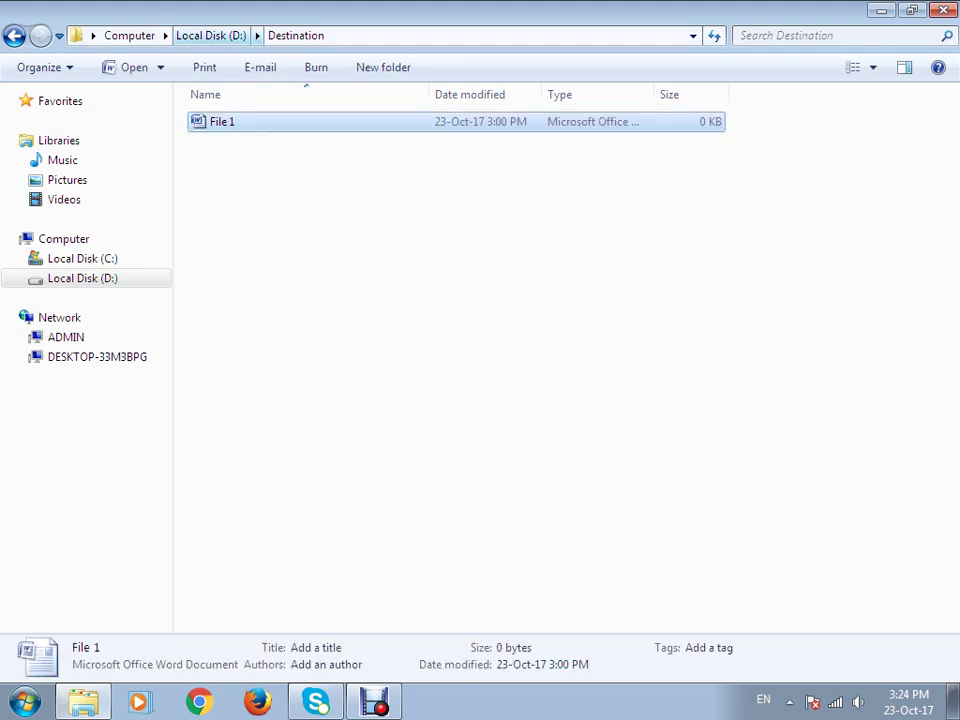
Check the contents of the Source folder and then the Destination folder to see where File 1 is stored
left_click(210, 35)
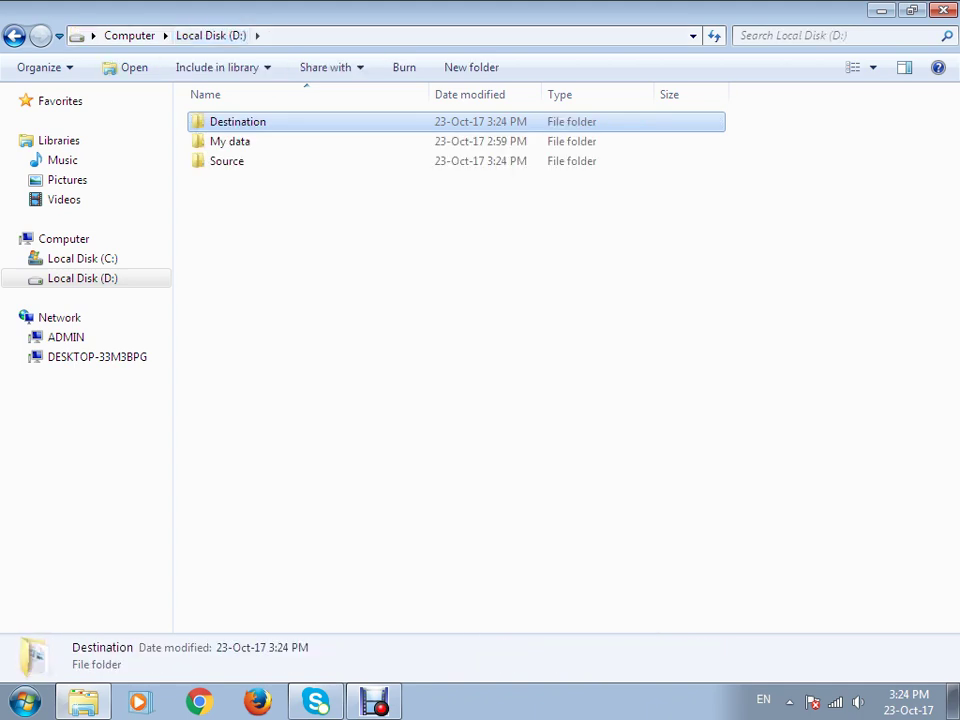
left_click(226, 161)
double_click(226, 161)
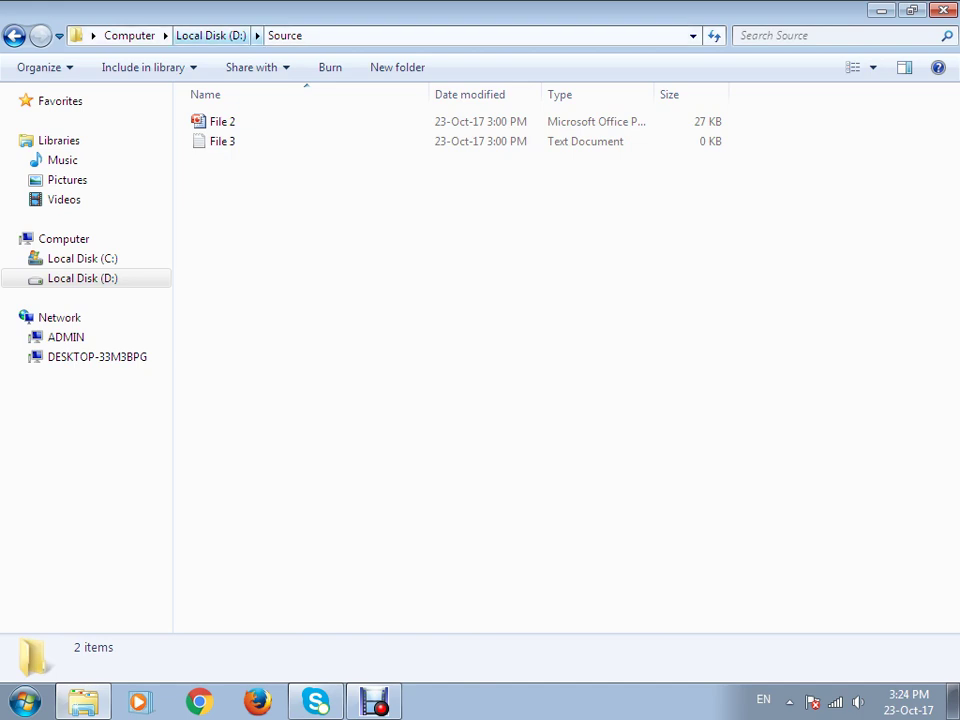
left_click(210, 35)
left_click(237, 121)
key("Return")
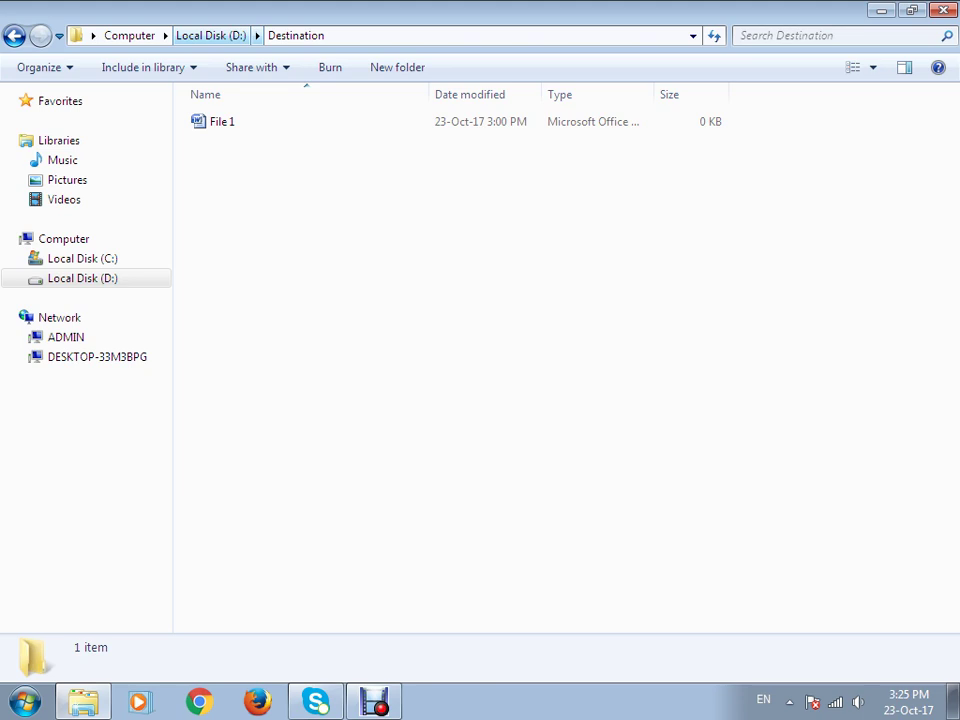
Return to the Source folder on Local Disk (D:) and copy the PowerPoint presentation File 2
left_click(210, 35)
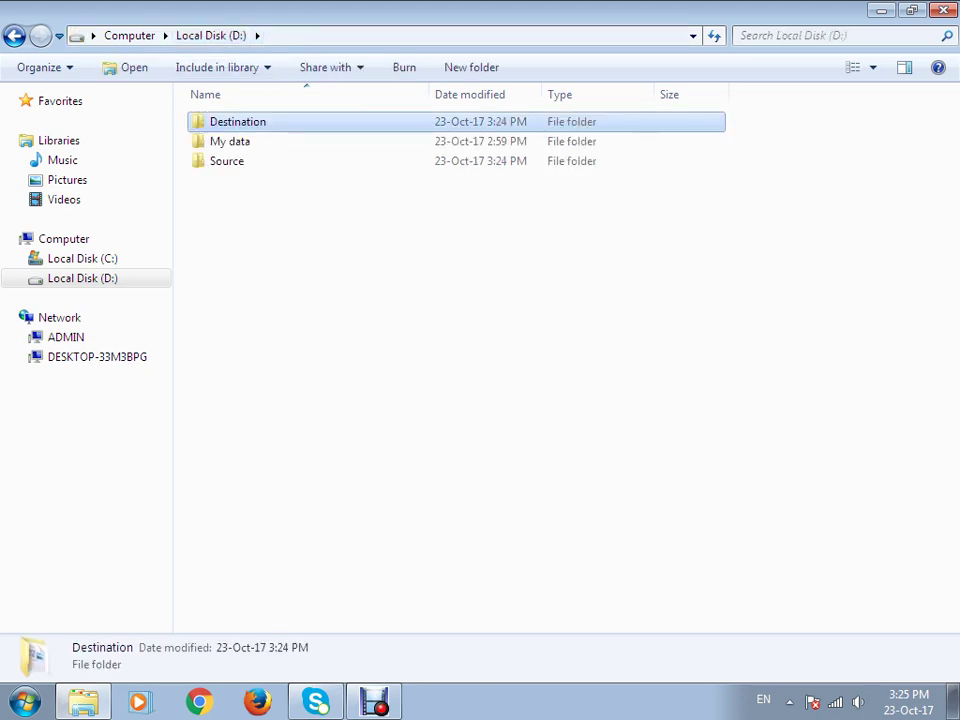
double_click(227, 161)
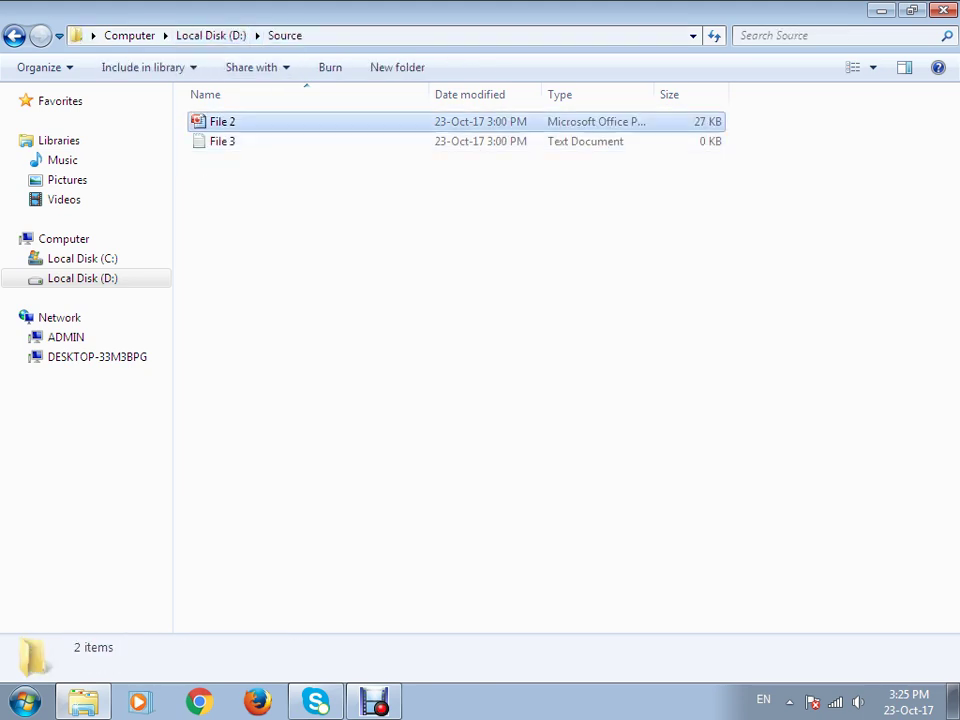
left_click(222, 121)
right_click(213, 123)
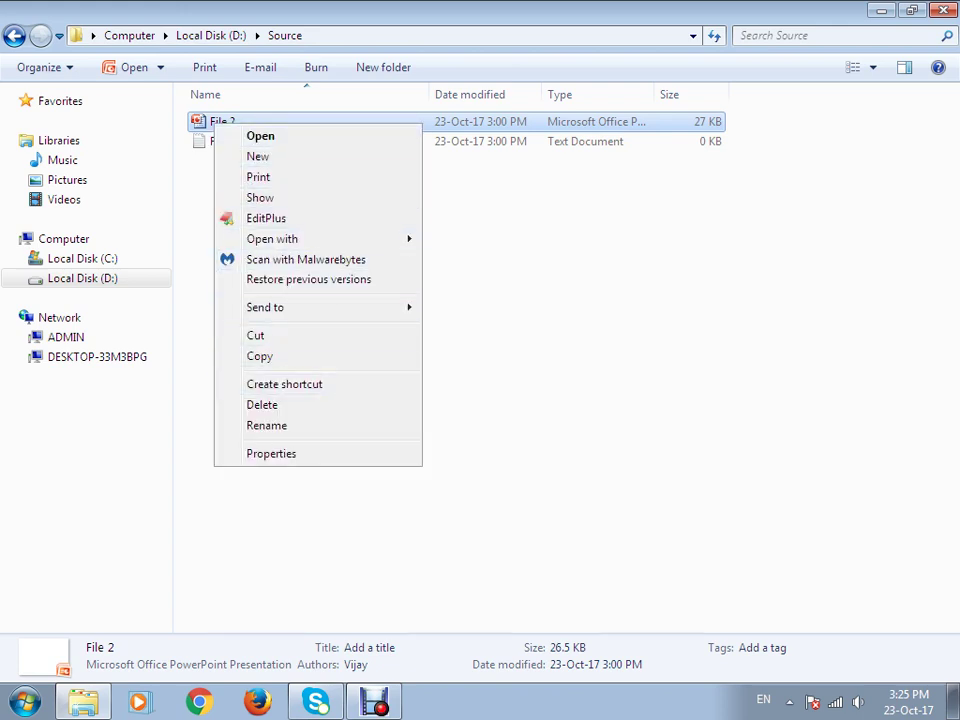
left_click(259, 356)
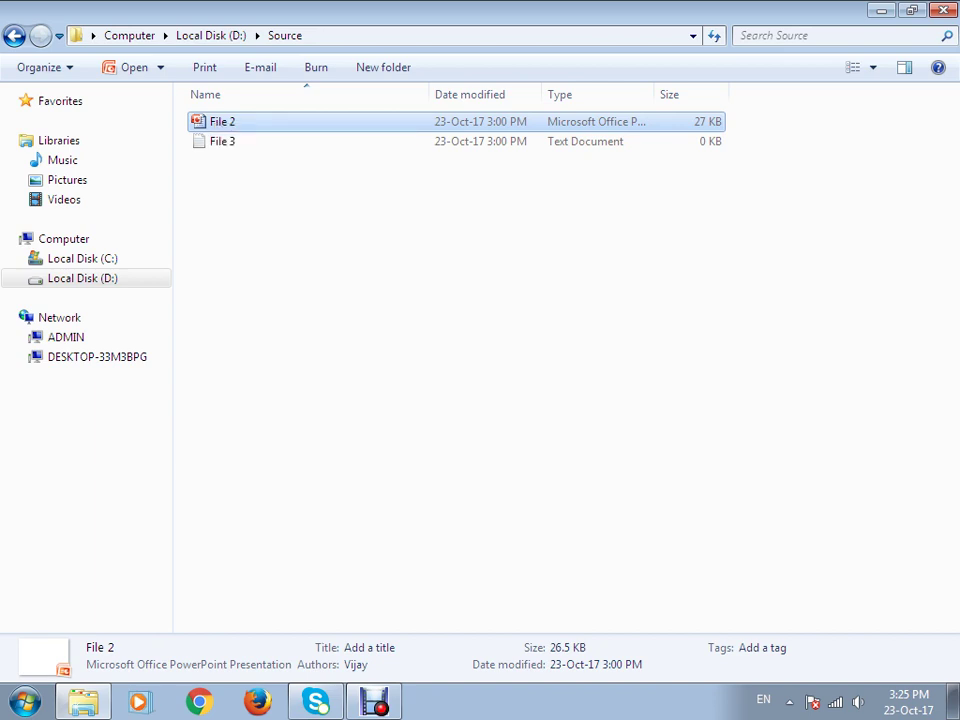
Paste the copied presentation into the Destination folder on Local Disk (D:)
left_click(210, 35)
double_click(237, 121)
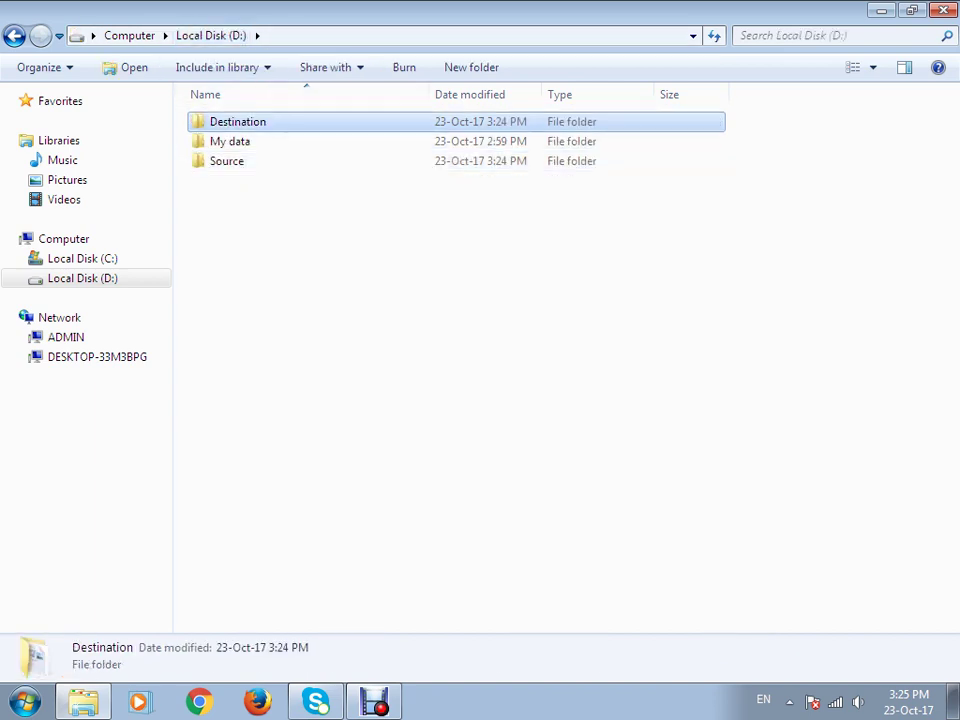
right_click(262, 190)
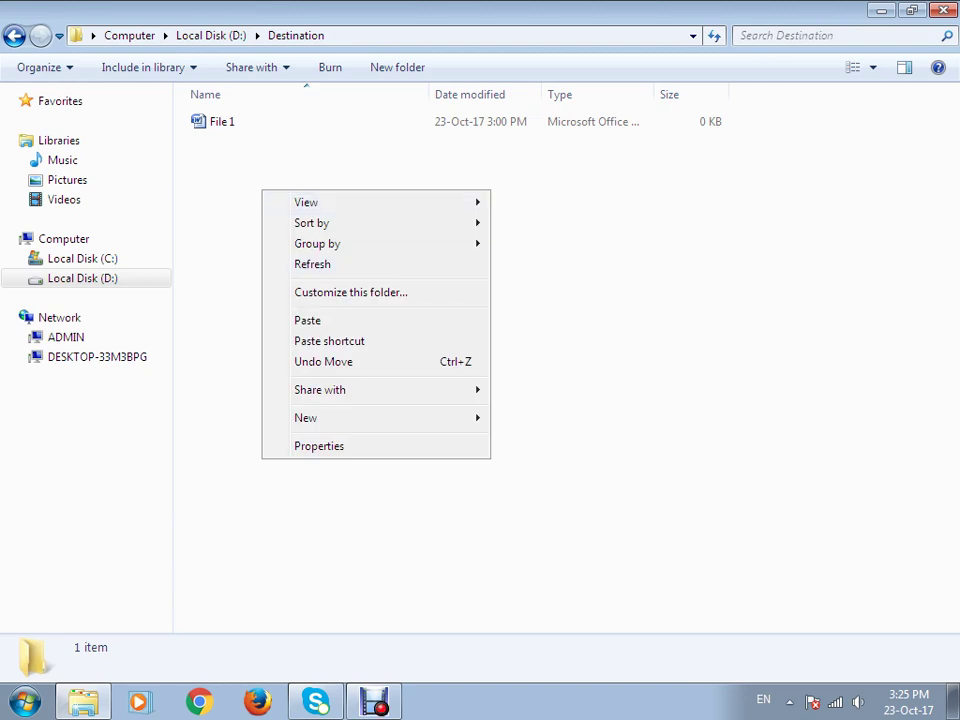
left_click(300, 319)
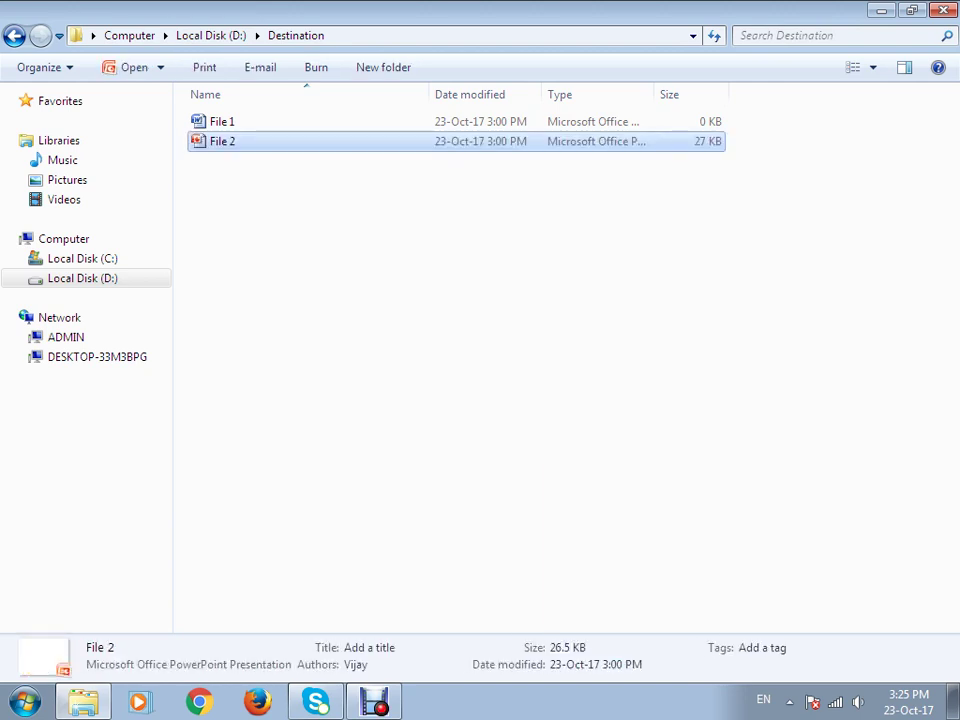
Go back to the Source folder and delete the text document File 3, moving it to the Recycle Bin
left_click(200, 35)
double_click(226, 161)
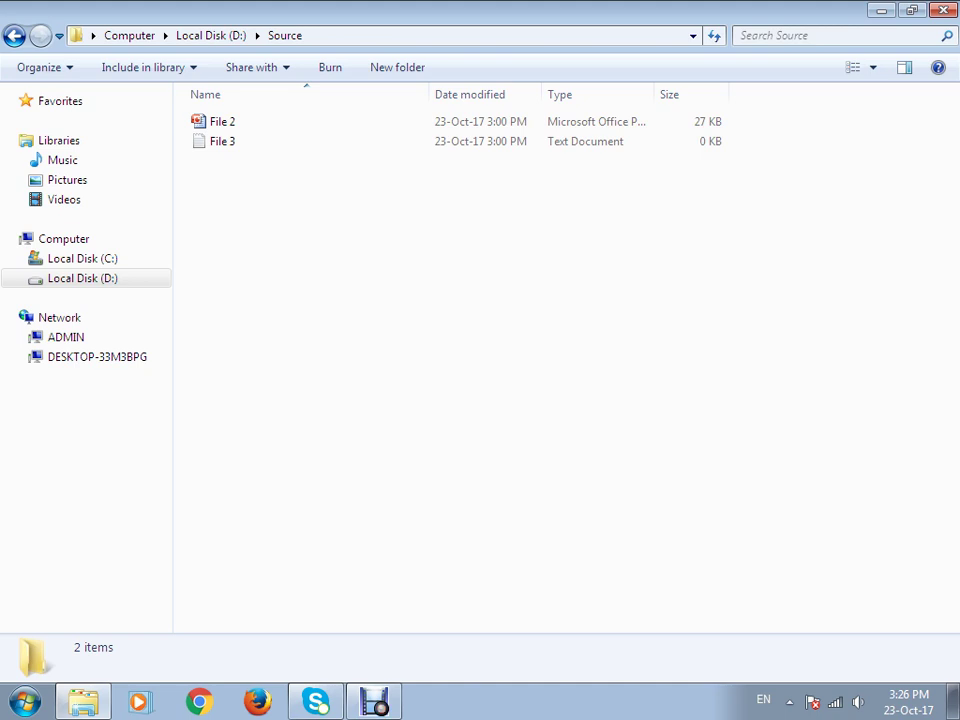
right_click(266, 296)
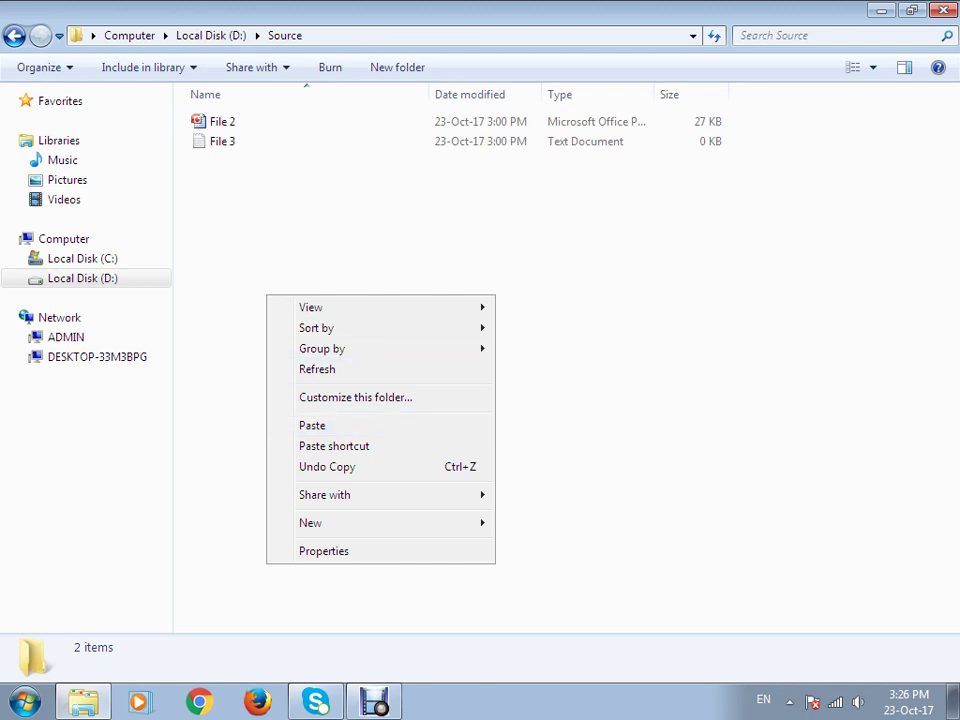
key("Escape")
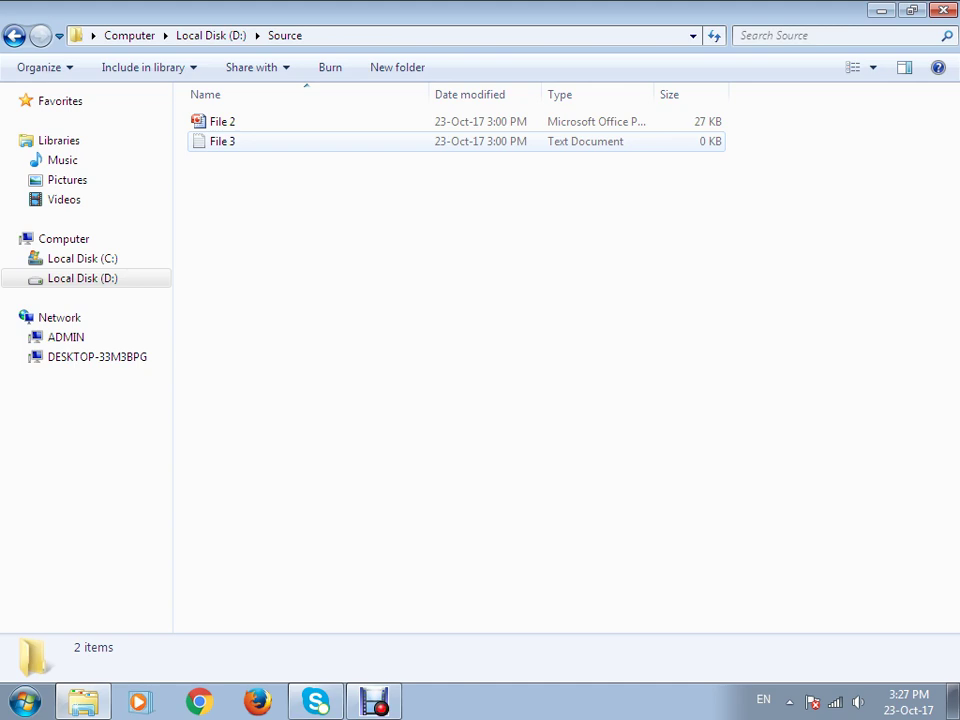
right_click(211, 143)
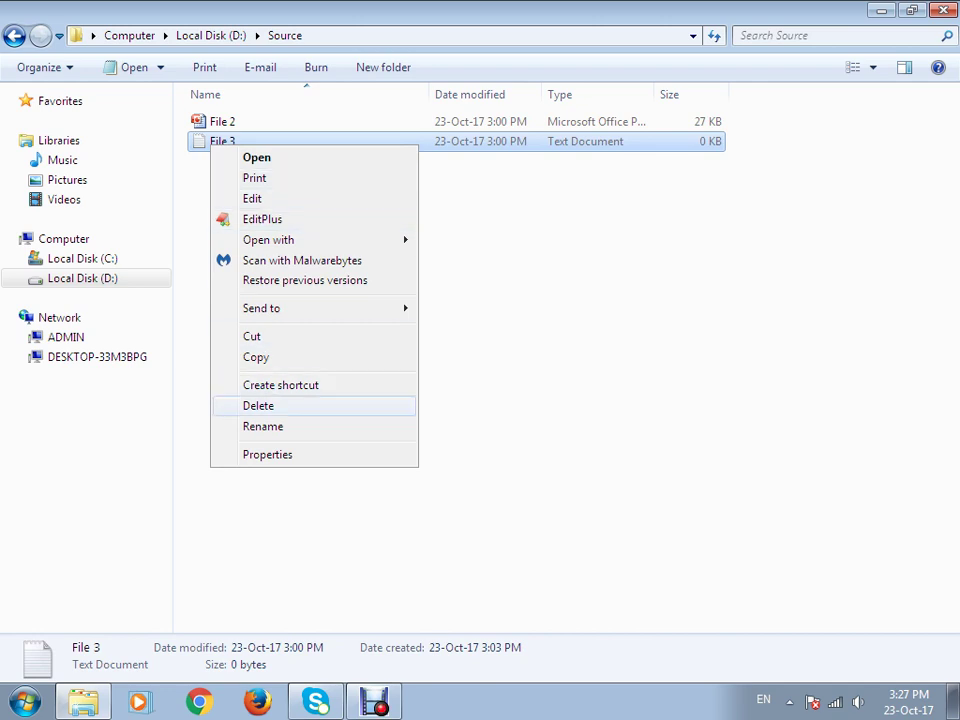
key("Return")
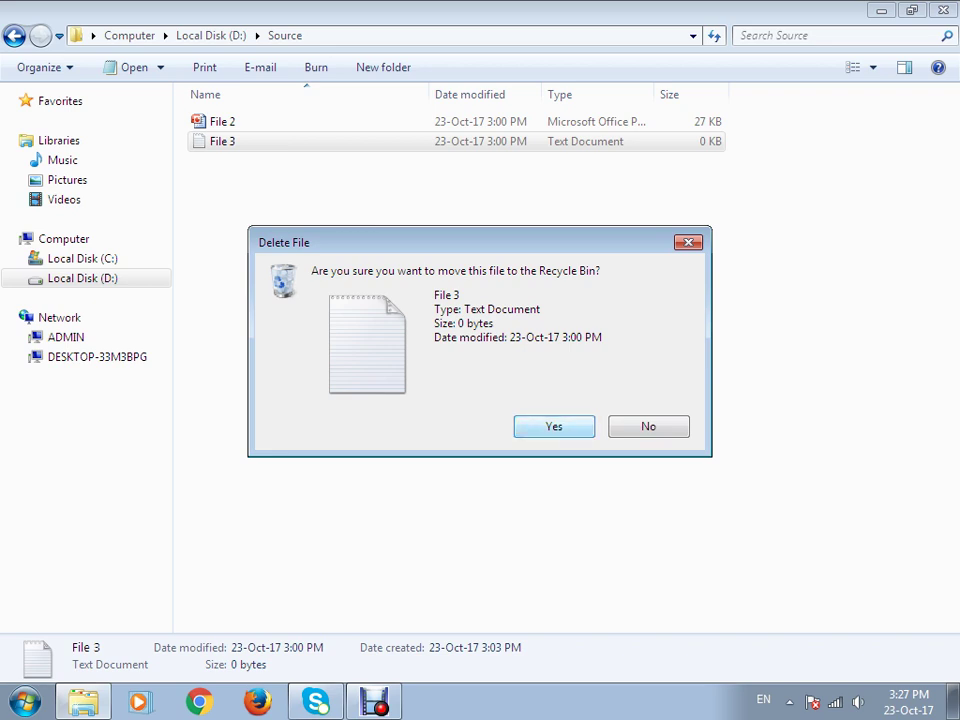
key("Return")
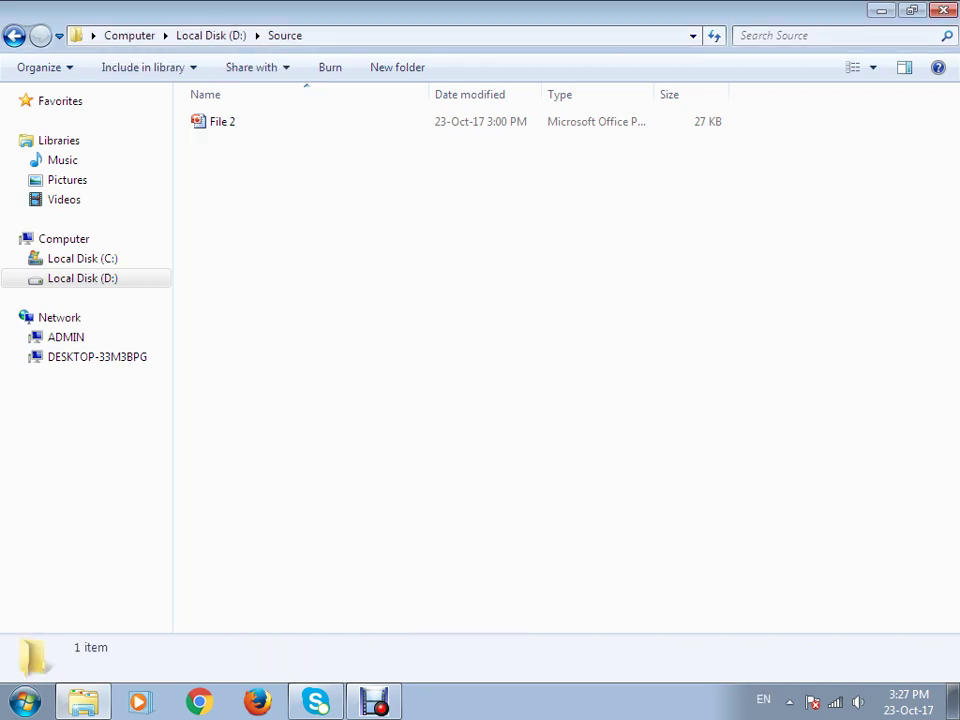